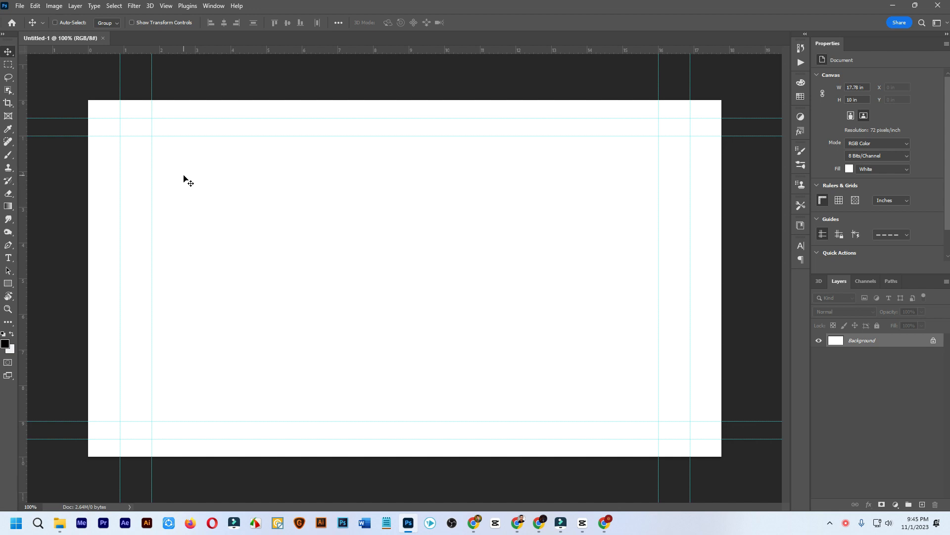
Draw a rectangle about 689 by 601 px overlapping the canvas's upper-left corner and fill it with red.
scroll(203, 188, down, 5)
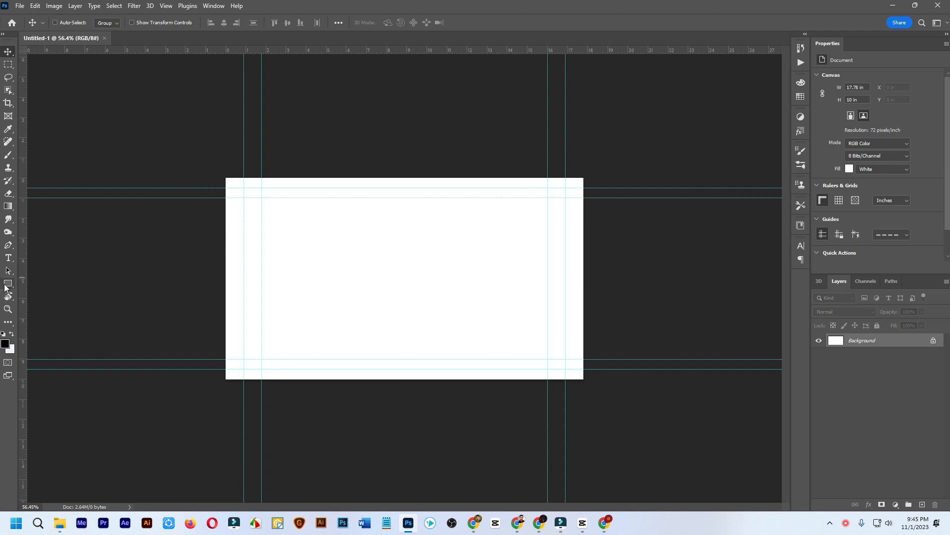
click(8, 284)
scroll(185, 130, up, 1)
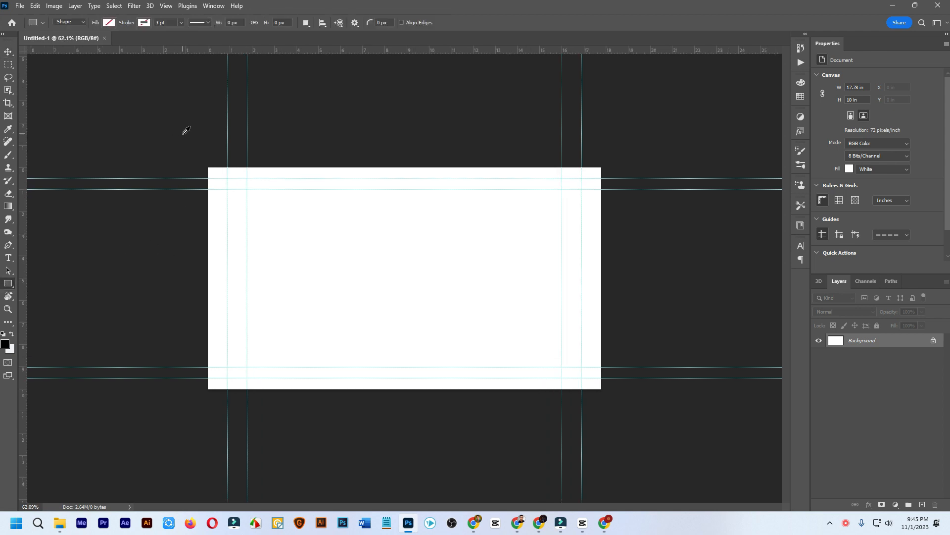
drag(134, 96, 344, 274)
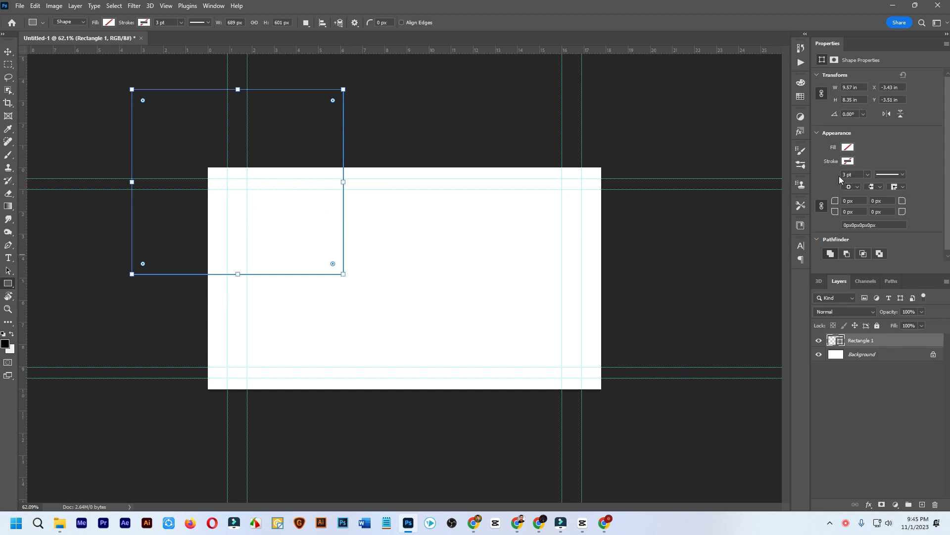
click(847, 147)
click(814, 200)
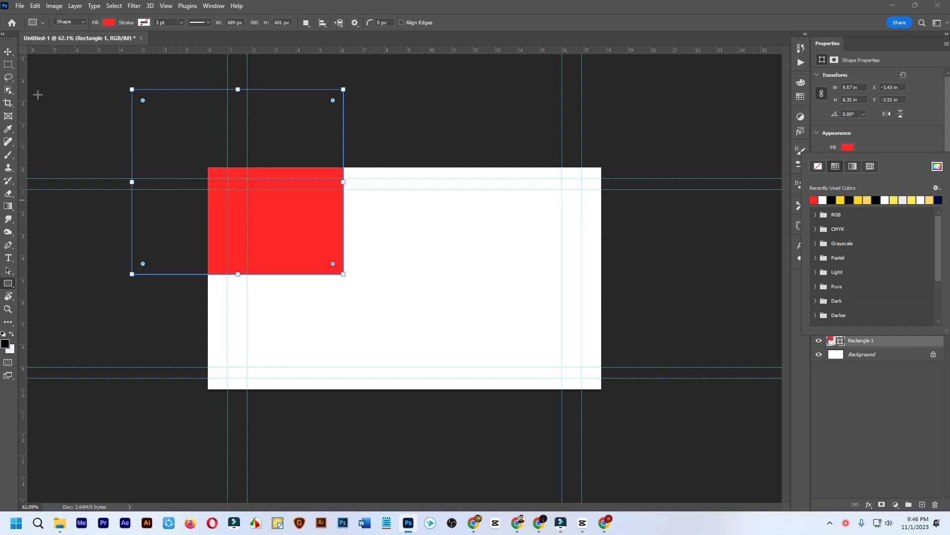
click(8, 52)
Round all four corners of the red rectangle to a radius of about 4.17 in.
scroll(198, 220, up, 3)
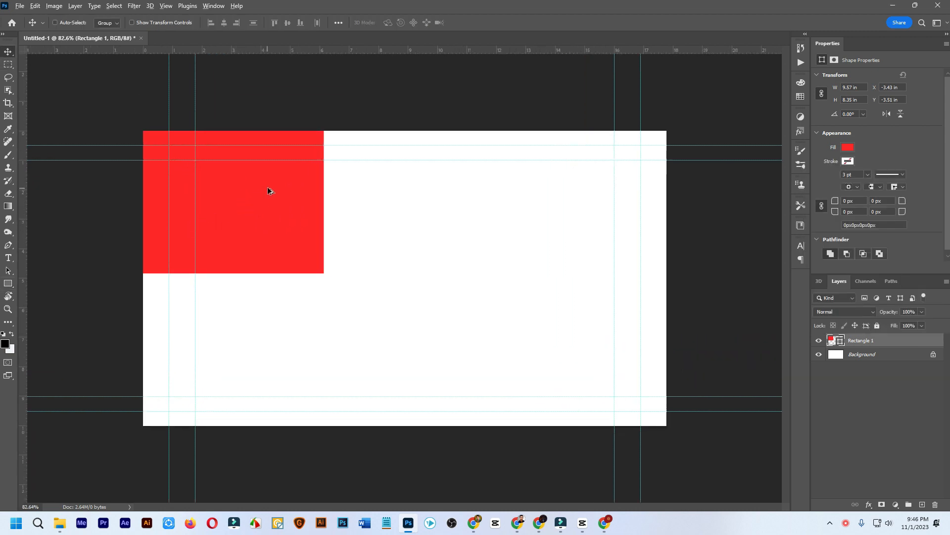
scroll(268, 187, down, 2)
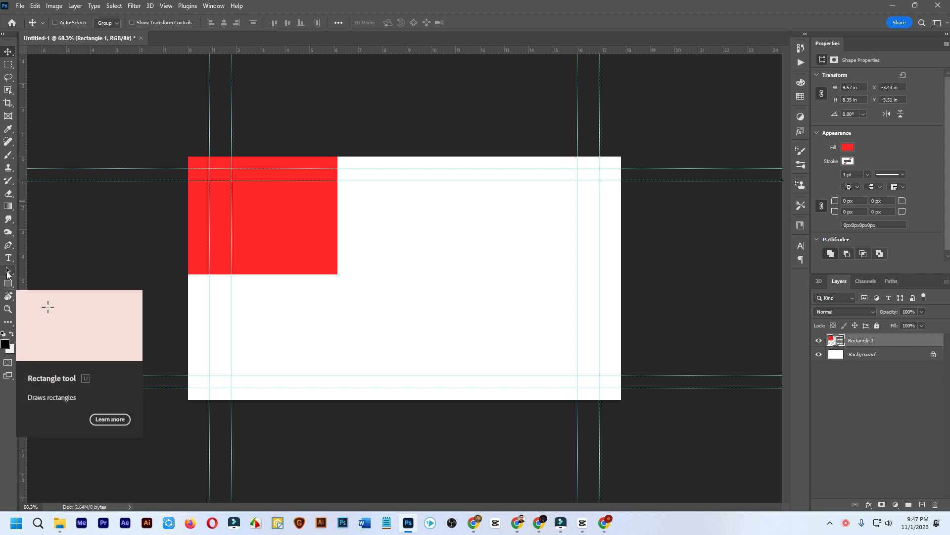
key(a)
click(281, 228)
drag(326, 264, 232, 208)
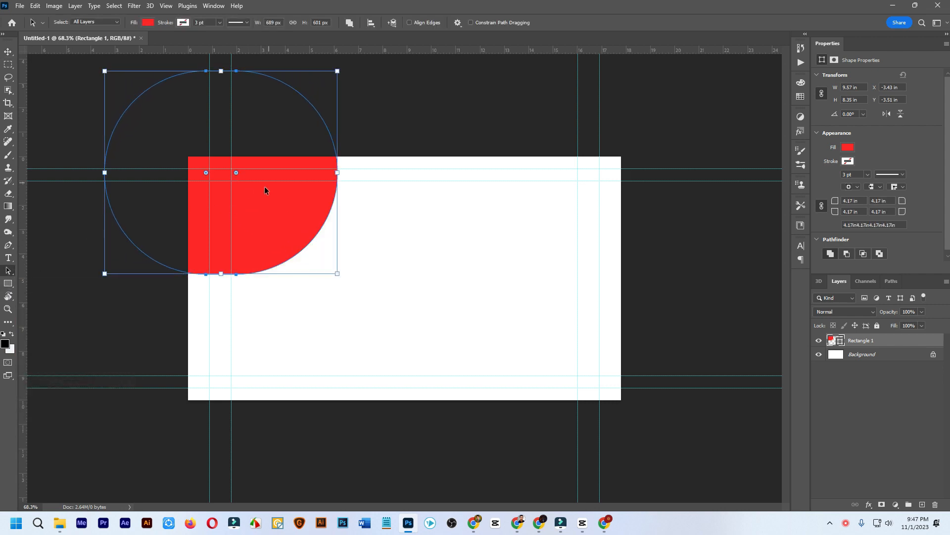
Draw a closed red wavy shape with the Pen tool over the canvas's lower-right corner, extending past its edges, and deselect its path.
click(8, 283)
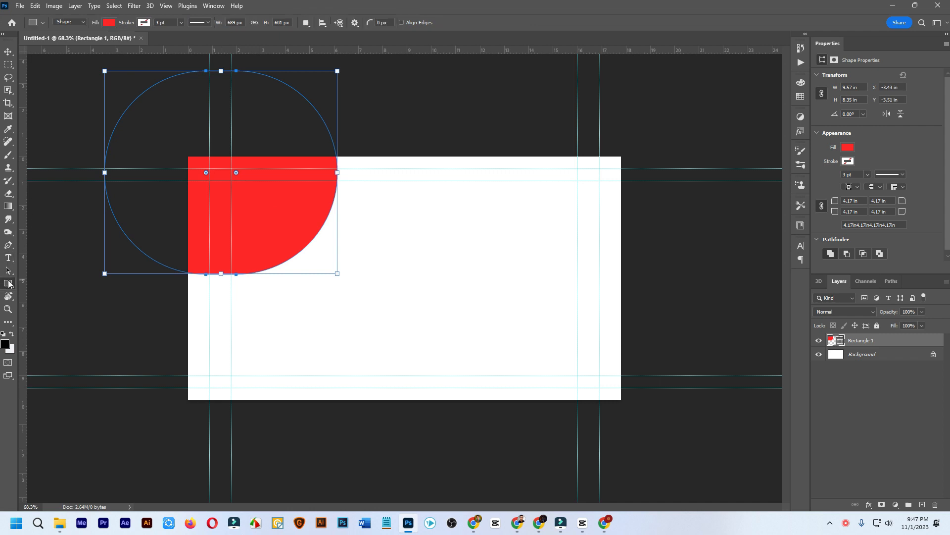
click(8, 246)
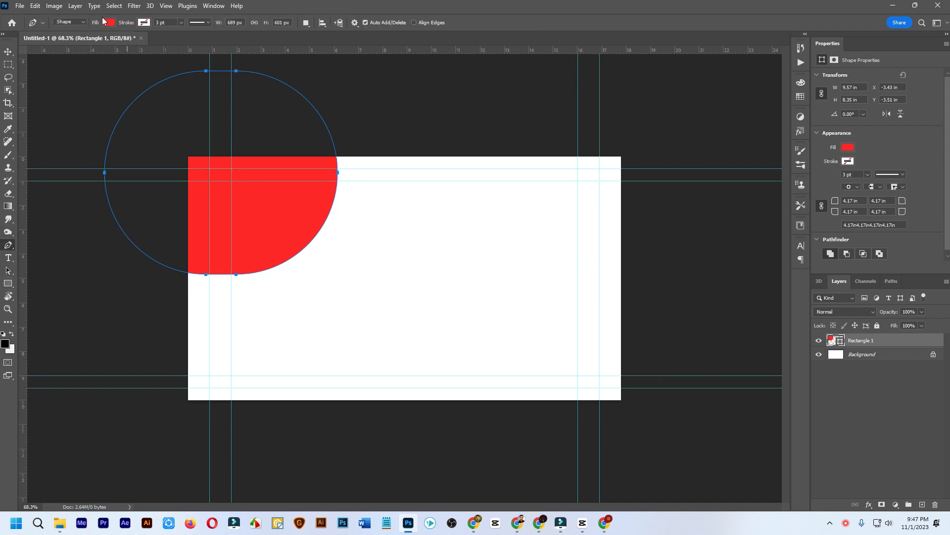
click(351, 420)
drag(654, 283, 938, 298)
key(ctrl+z)
drag(522, 339, 643, 357)
drag(702, 254, 719, 236)
click(680, 448)
drag(697, 442, 683, 467)
drag(577, 488, 459, 484)
click(351, 420)
key(v)
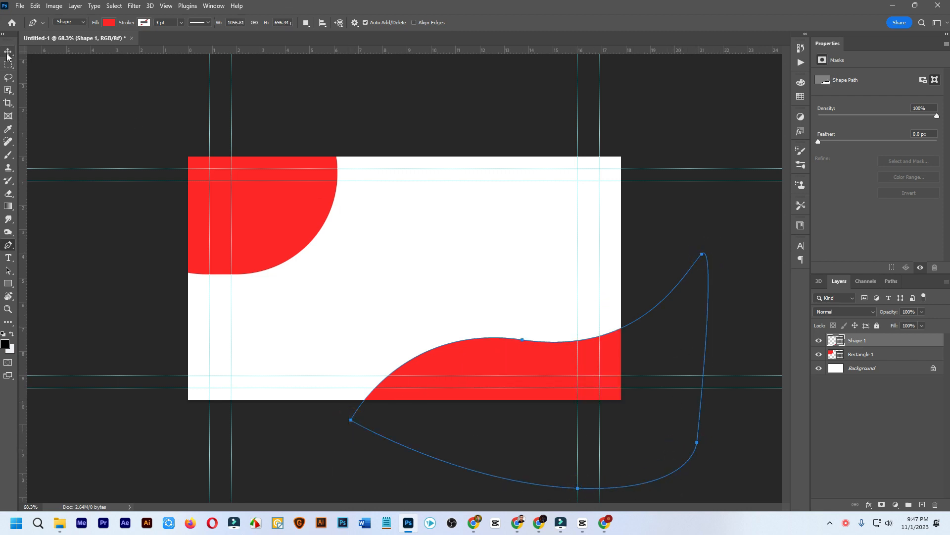
scroll(433, 129, down, 3)
click(631, 272)
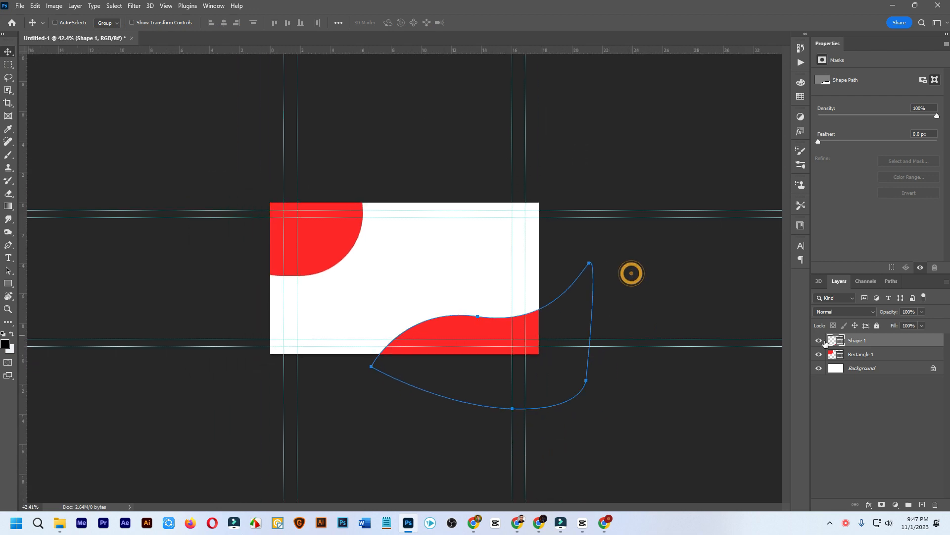
click(891, 373)
scroll(395, 228, up, 2)
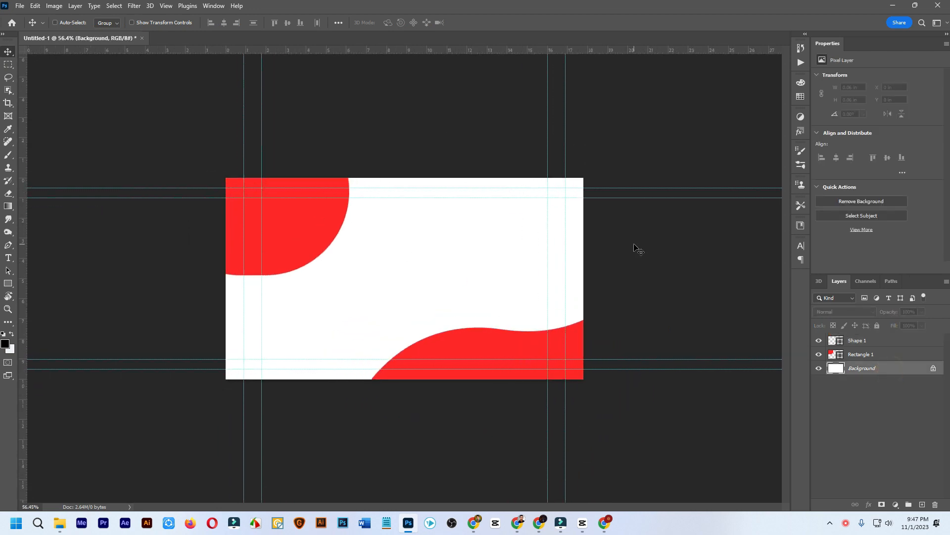
Examine how far the Rectangle 1 and Shape 1 layers extend beyond the canvas using Free Transform.
click(862, 356)
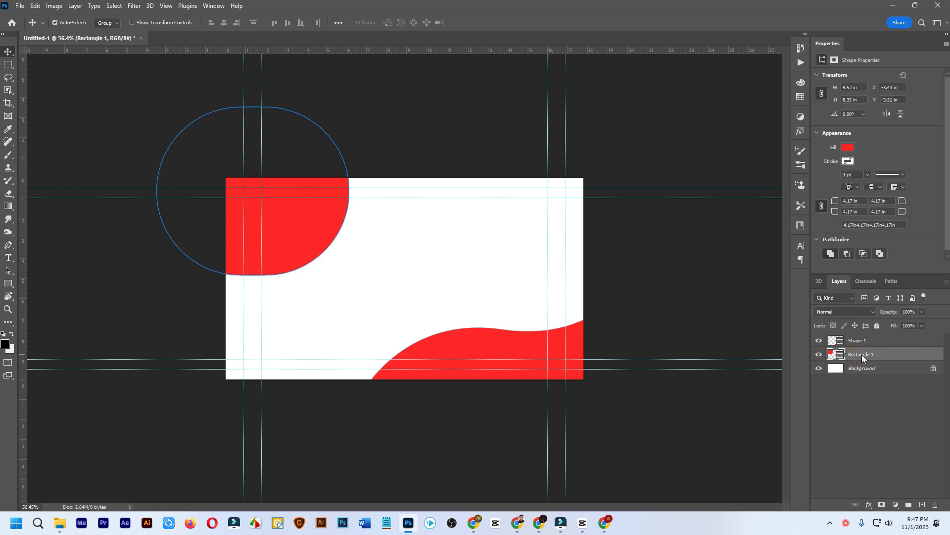
key(ctrl+t)
click(459, 199)
key(ctrl+0)
click(847, 340)
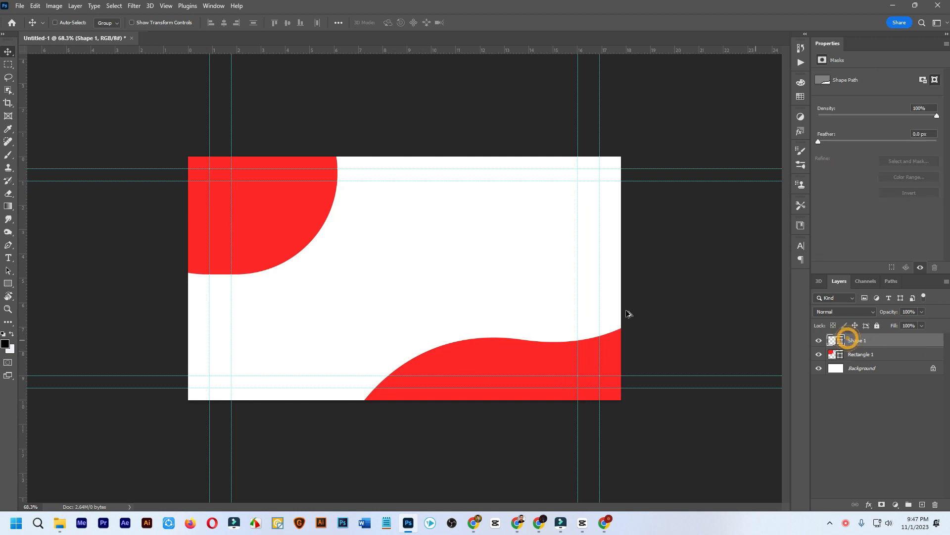
scroll(367, 267, down, 3)
key(ctrl+t)
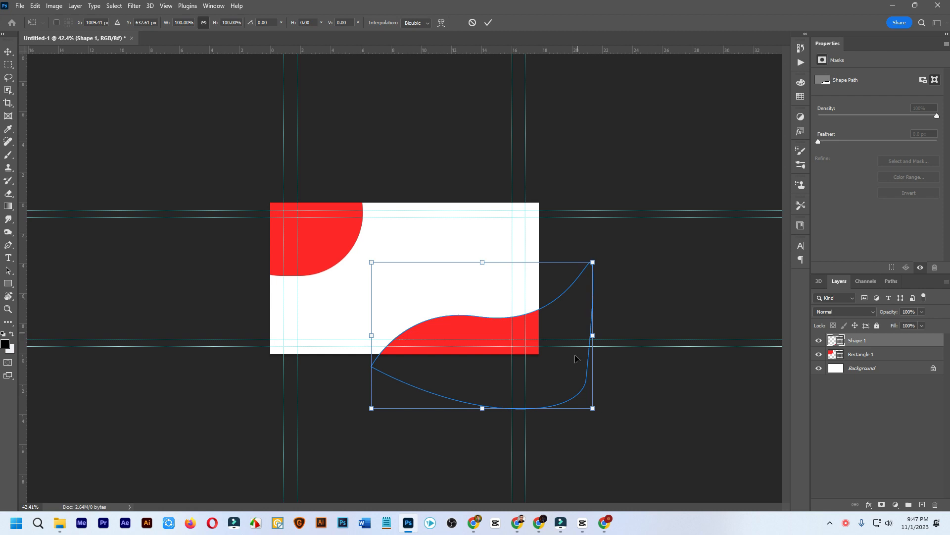
key(Return)
scroll(494, 297, up, 3)
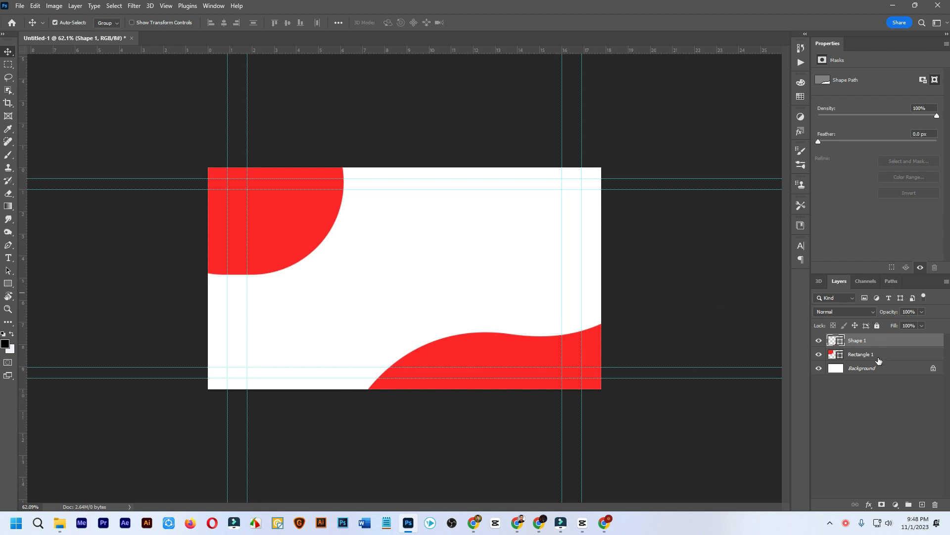
Select the whole canvas, place guides along its four outer edges, and remove the selection.
key(ctrl+a)
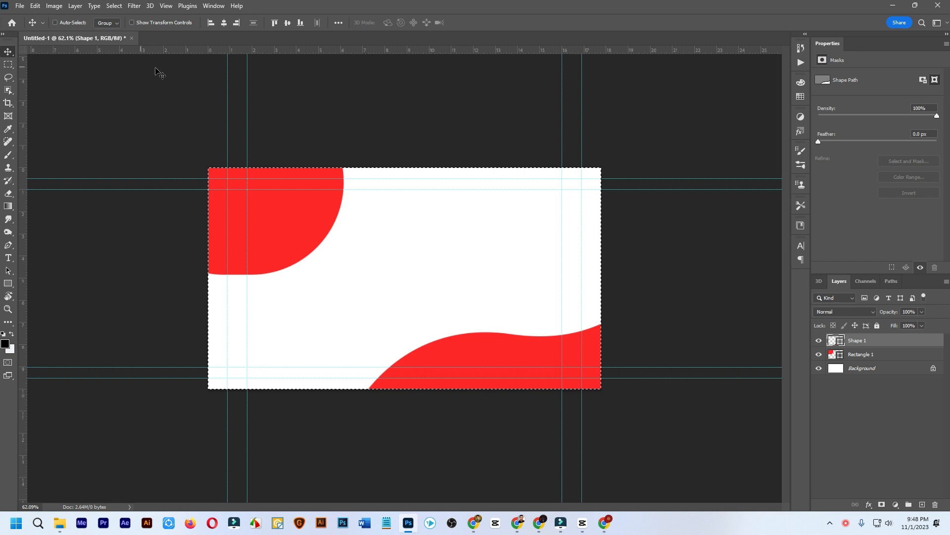
key(ctrl+r)
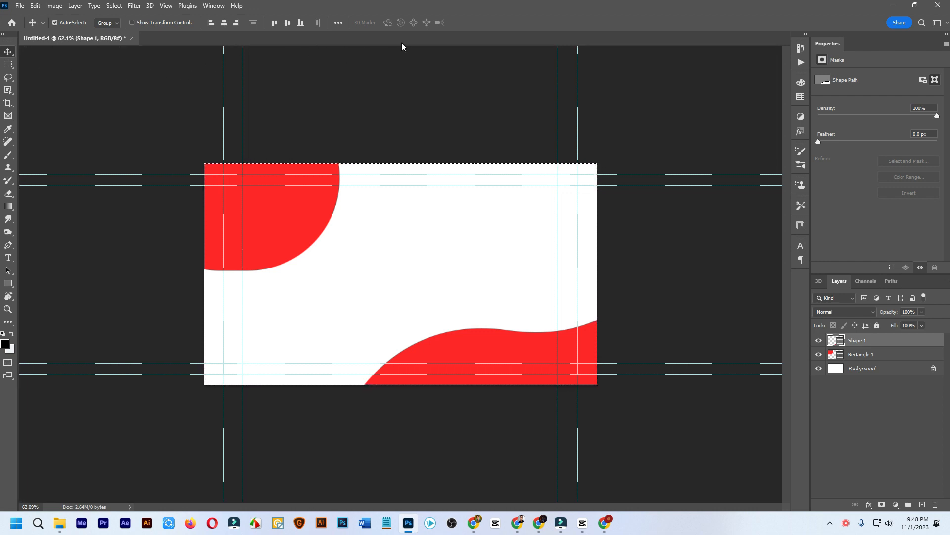
key(ctrl+r)
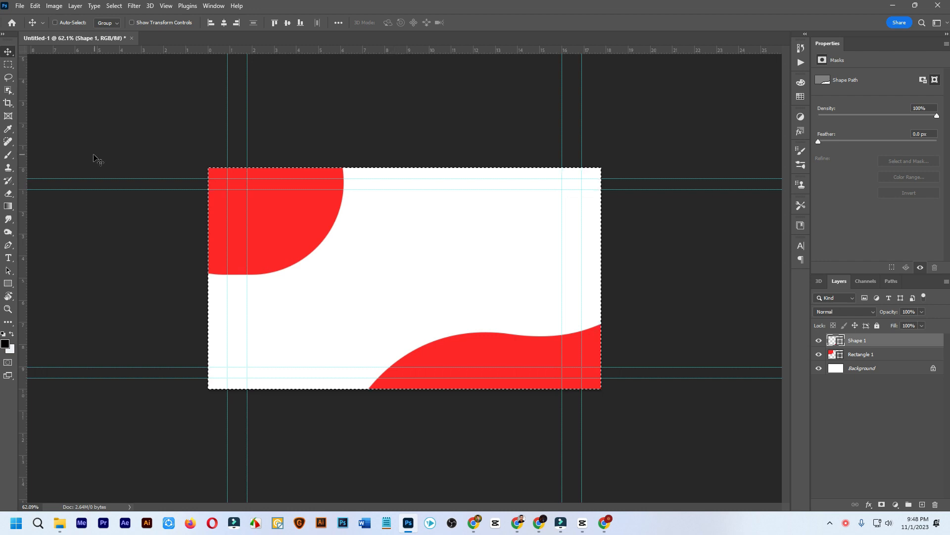
drag(23, 127, 208, 173)
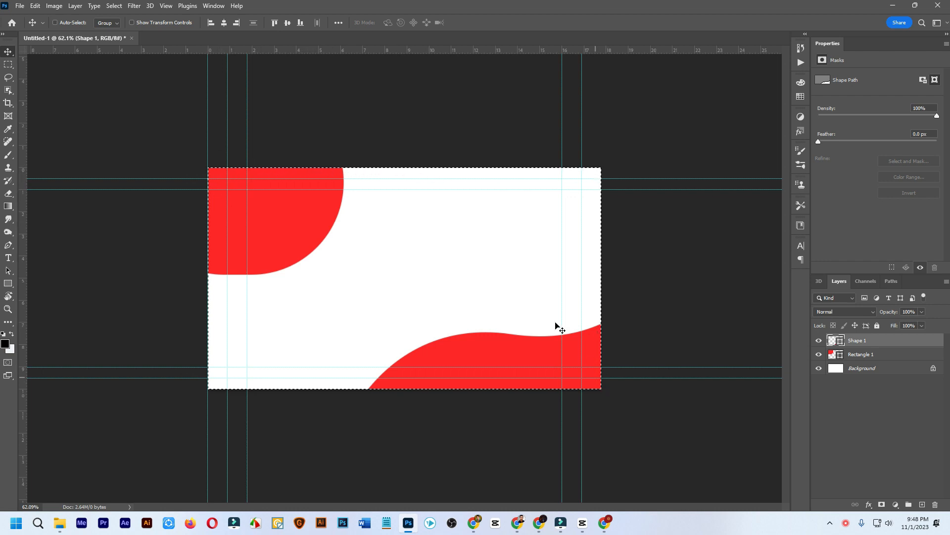
drag(409, 51, 402, 167)
drag(26, 170, 602, 248)
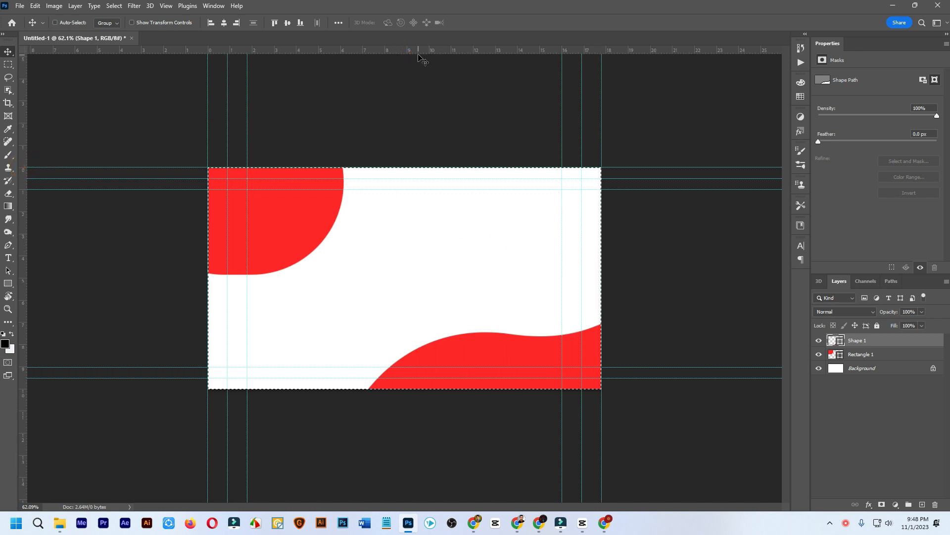
drag(418, 51, 384, 389)
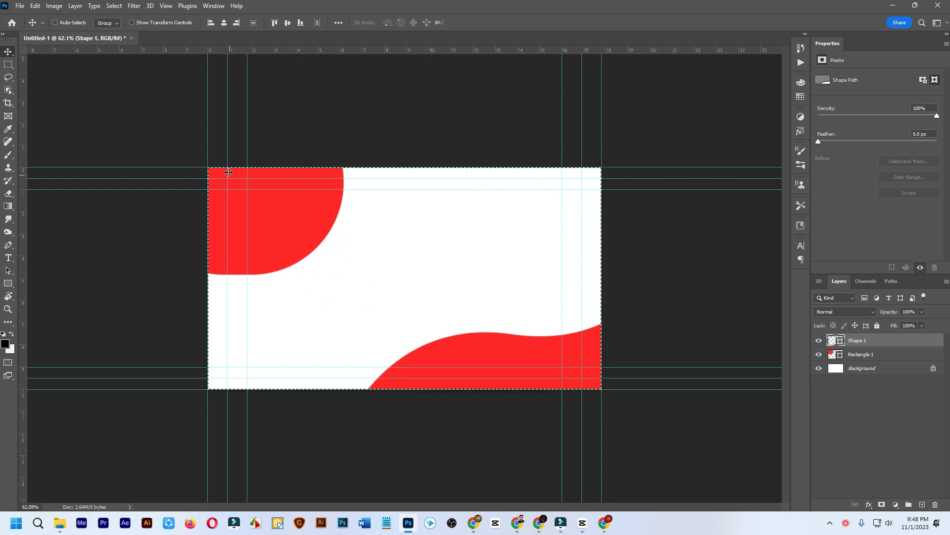
key(ctrl+1)
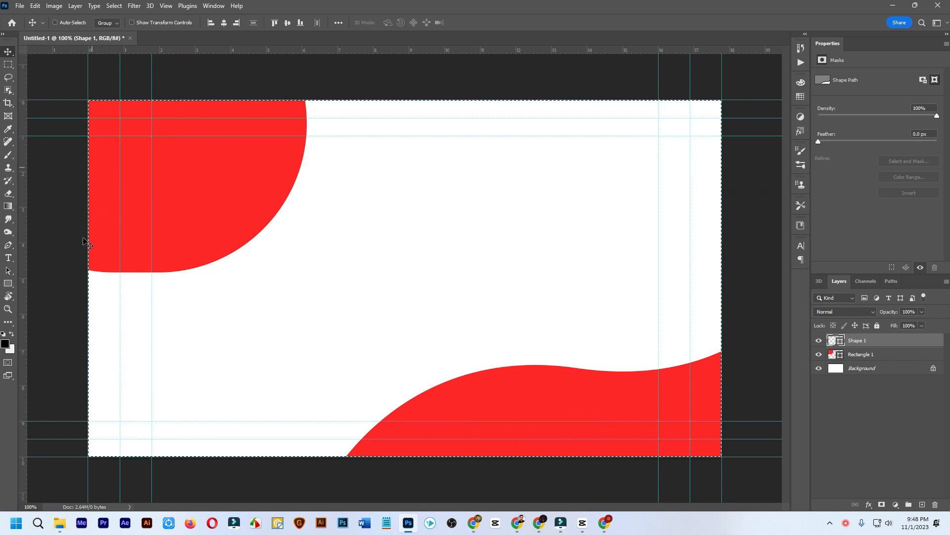
key(ctrl+0)
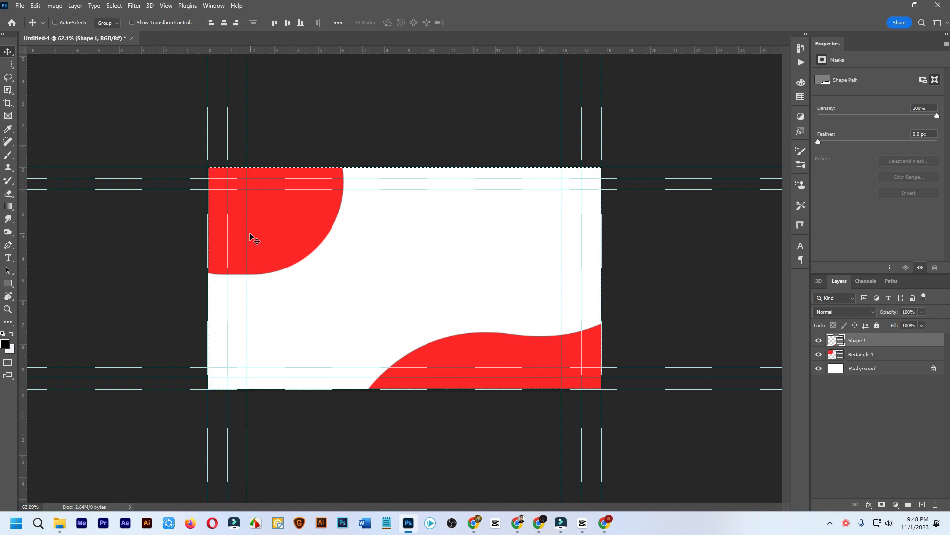
key(ctrl)
key(ctrl+d)
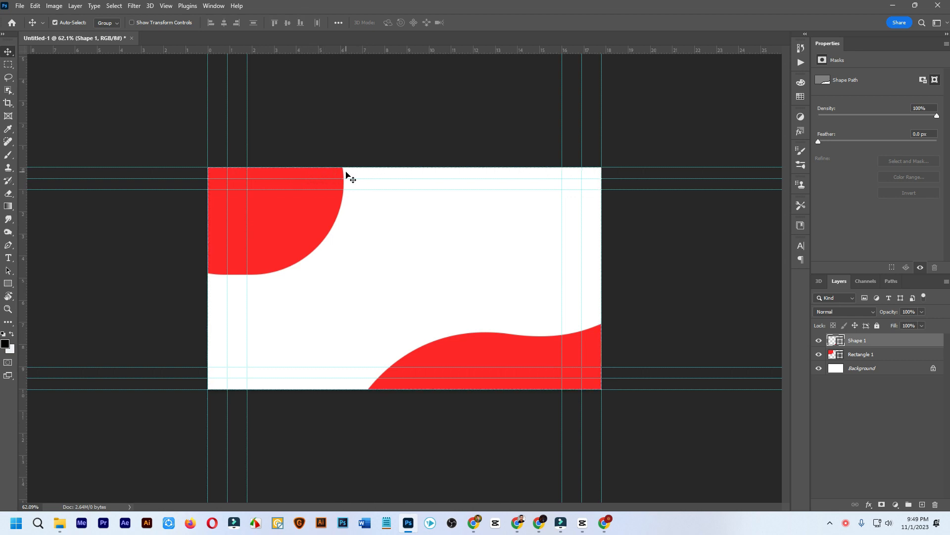
Subtract a rectangle about 29.2 by 15.4 in from Rectangle 1, covering its part above the canvas's top edge.
click(879, 355)
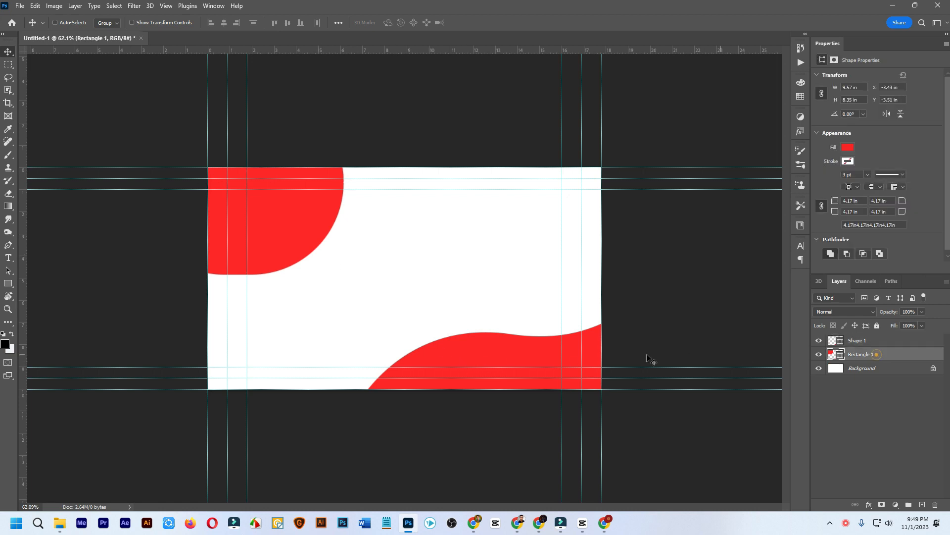
click(8, 283)
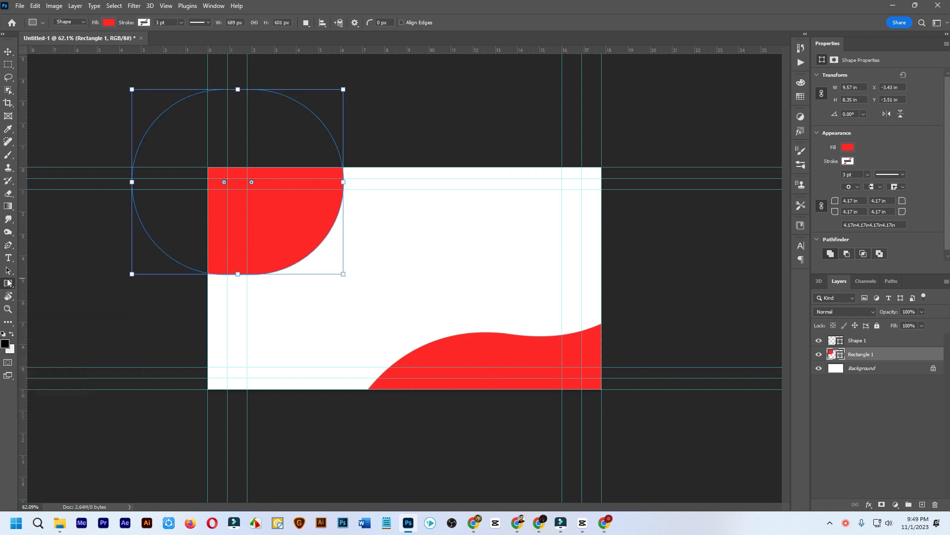
click(862, 343)
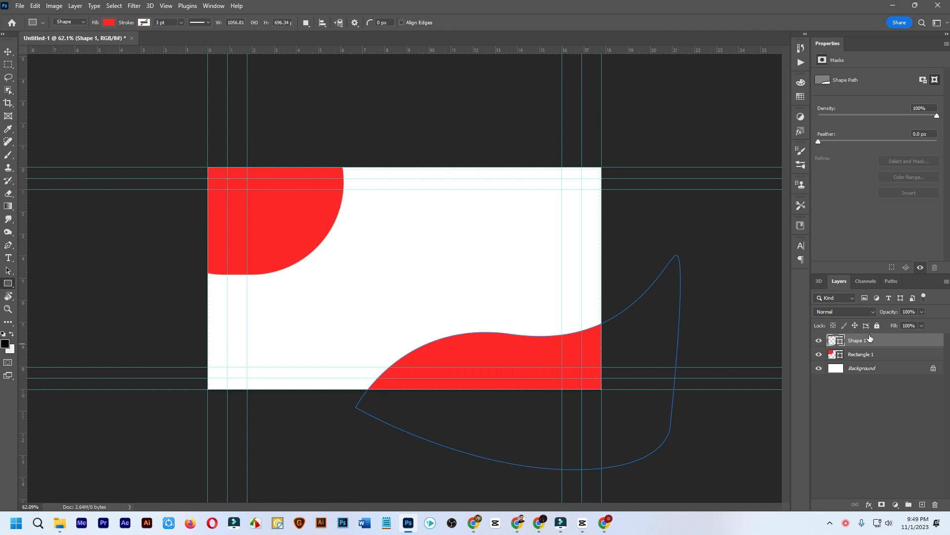
click(855, 354)
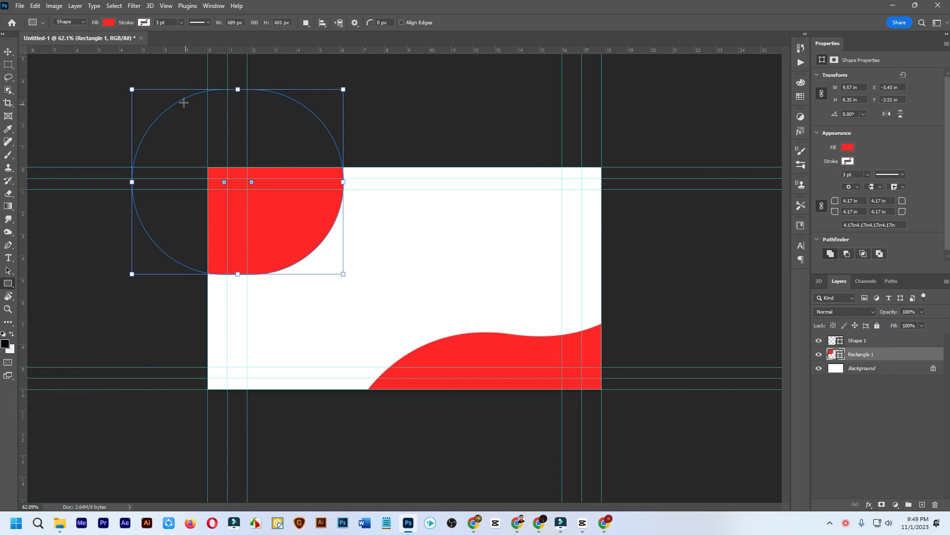
scroll(174, 94, up, 5)
scroll(186, 102, down, 10)
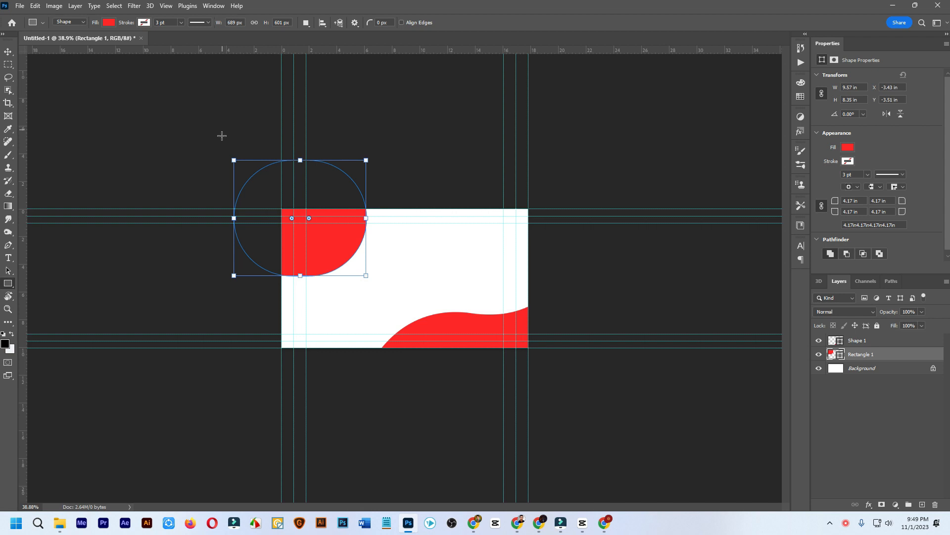
key(alt)
drag(202, 103, 404, 206)
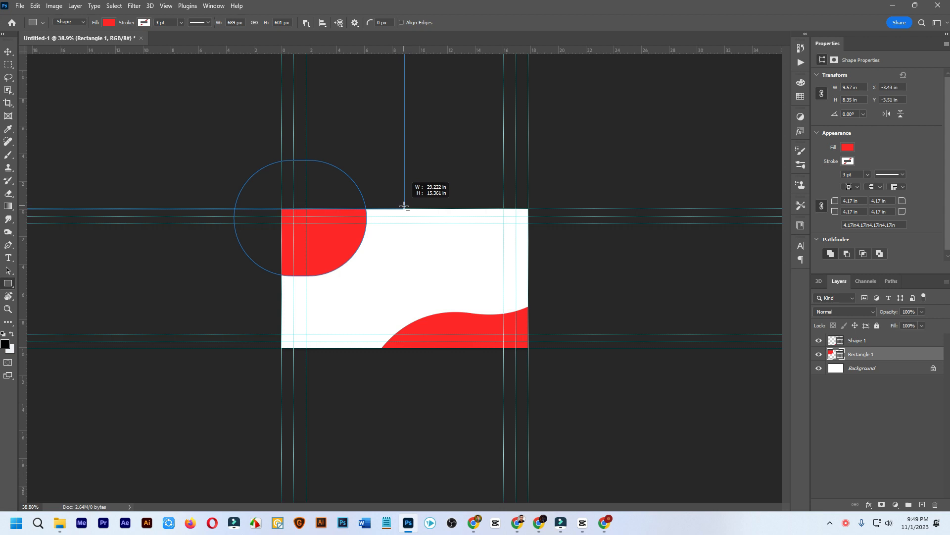
drag(405, 206, 404, 206)
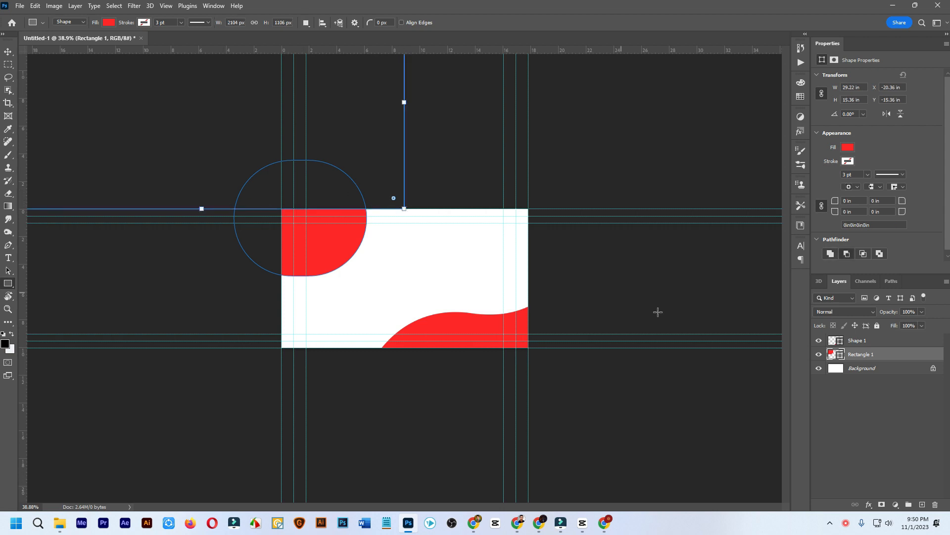
Merge the shape components of Rectangle 1, accepting the conversion of the live shape into a regular path.
scroll(345, 160, down, 2)
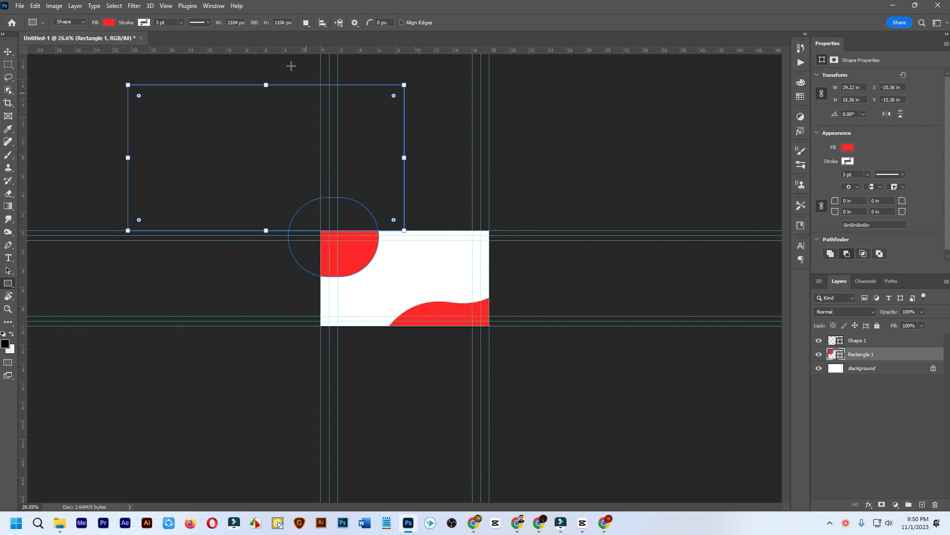
click(309, 23)
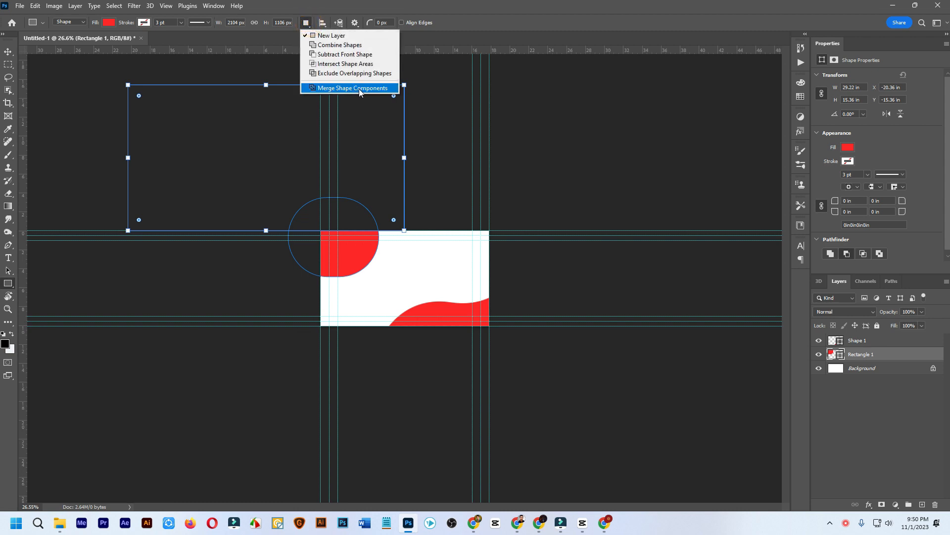
click(372, 88)
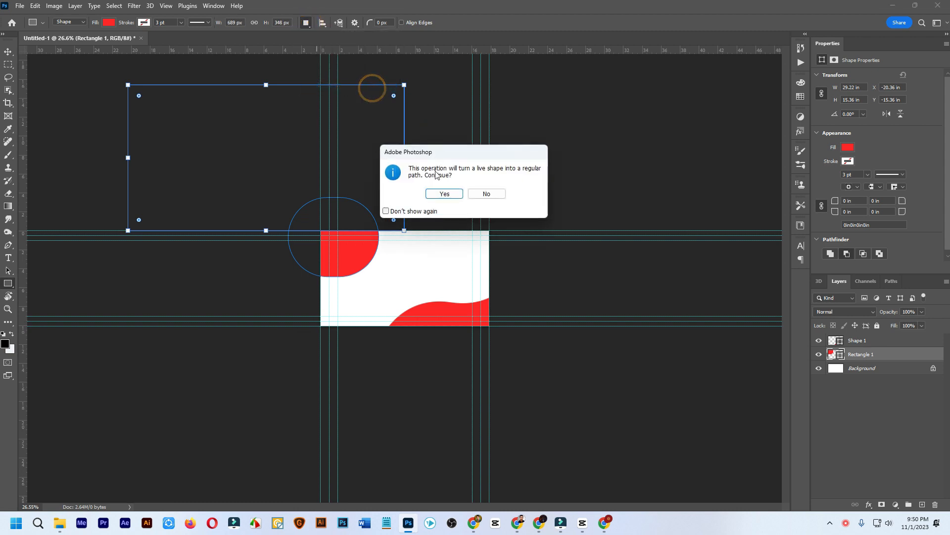
click(444, 193)
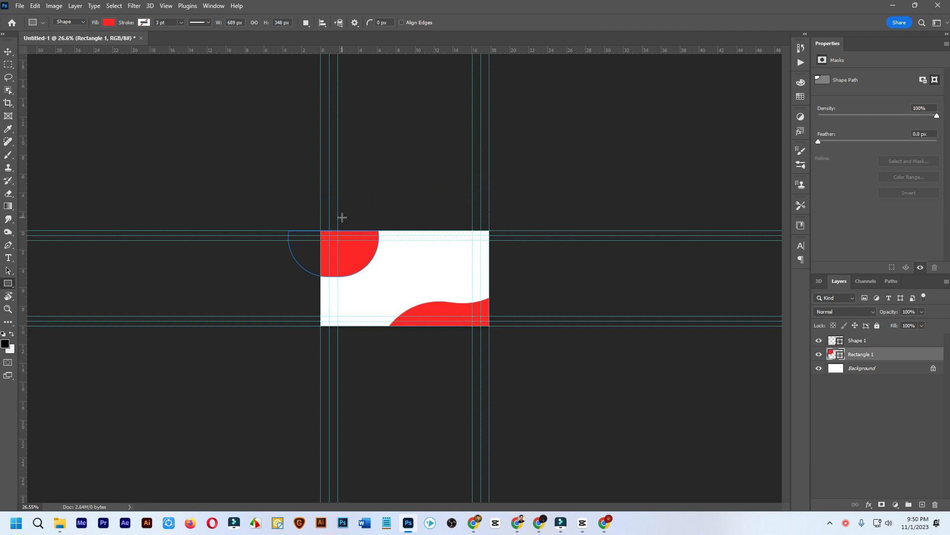
Trim Rectangle 1 at the canvas's left edge by subtracting and merging a rectangle about 13.8 by 26.3 in, and check its bounds with Free Transform.
scroll(337, 228, up, 5)
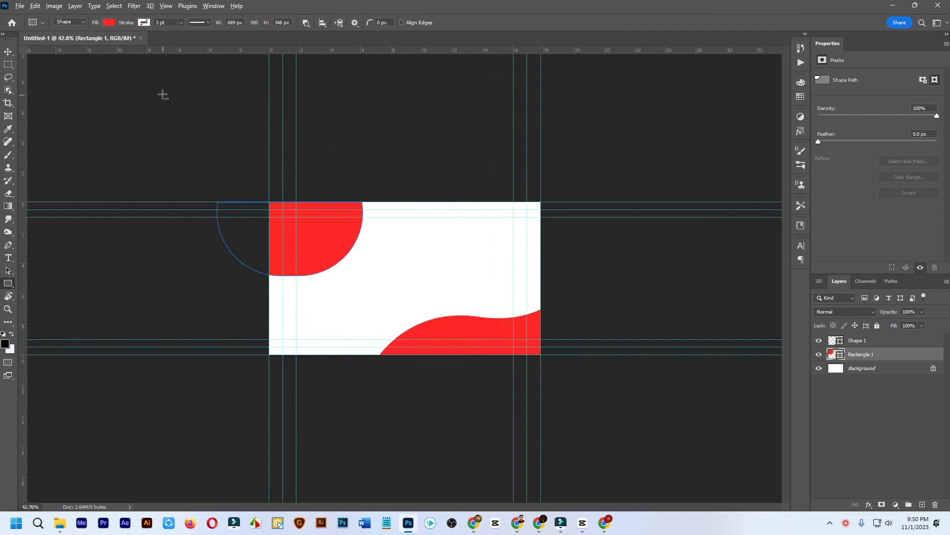
mouse_move(163, 99)
mouse_down()
mouse_move(246, 221)
mouse_move(260, 288)
mouse_move(143, 188)
mouse_move(84, 174)
mouse_move(253, 260)
mouse_move(268, 294)
mouse_move(268, 250)
mouse_move(267, 275)
mouse_move(308, 302)
mouse_move(267, 299)
mouse_up()
click(305, 23)
click(336, 87)
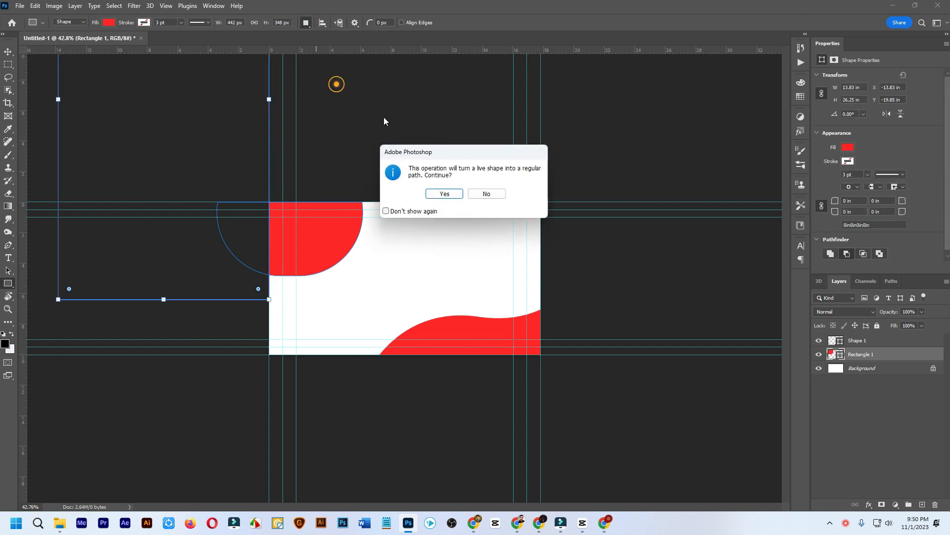
click(451, 196)
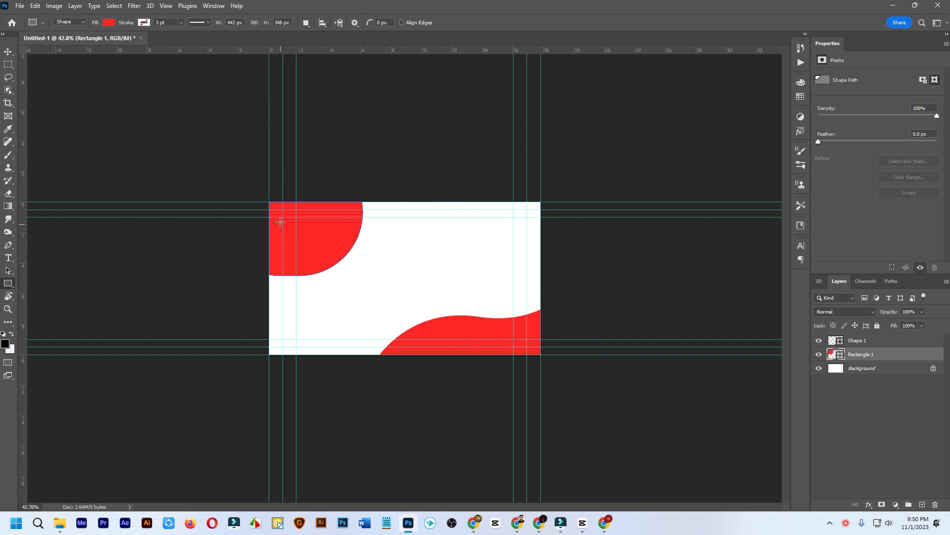
scroll(393, 216, up, 2)
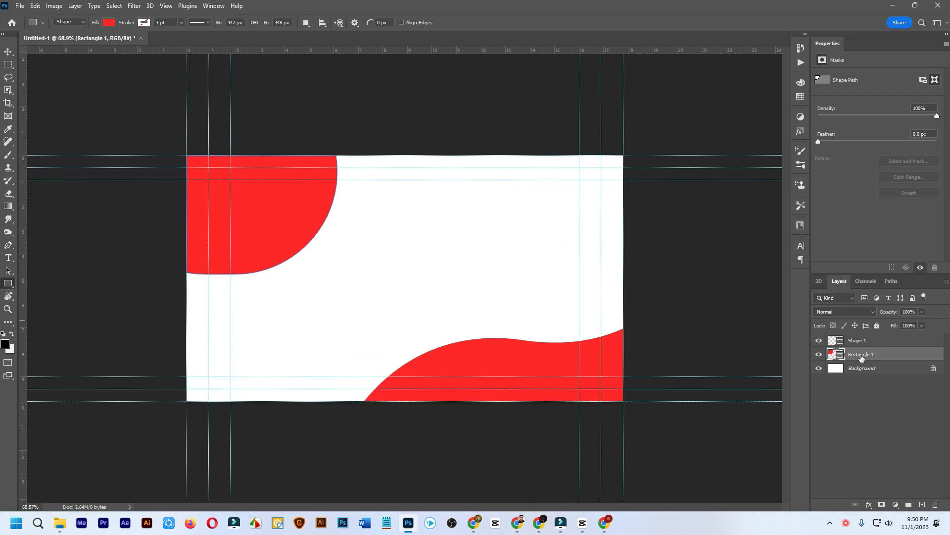
key(ctrl+t)
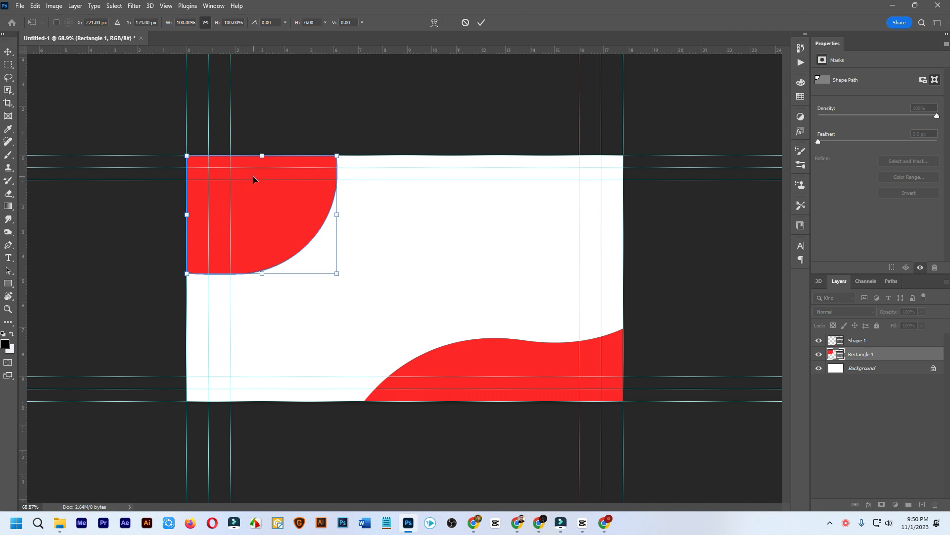
key(Return)
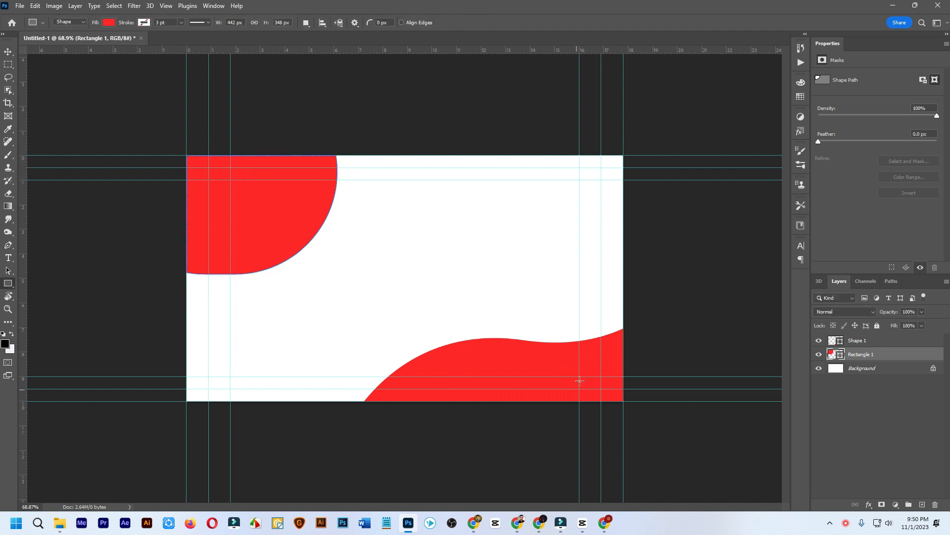
Subtract a rectangle about 1261 by 2172 px from Shape 1 beyond the canvas's right edge and merge the shape components.
click(857, 340)
scroll(493, 322, down, 2)
scroll(493, 322, down, 1)
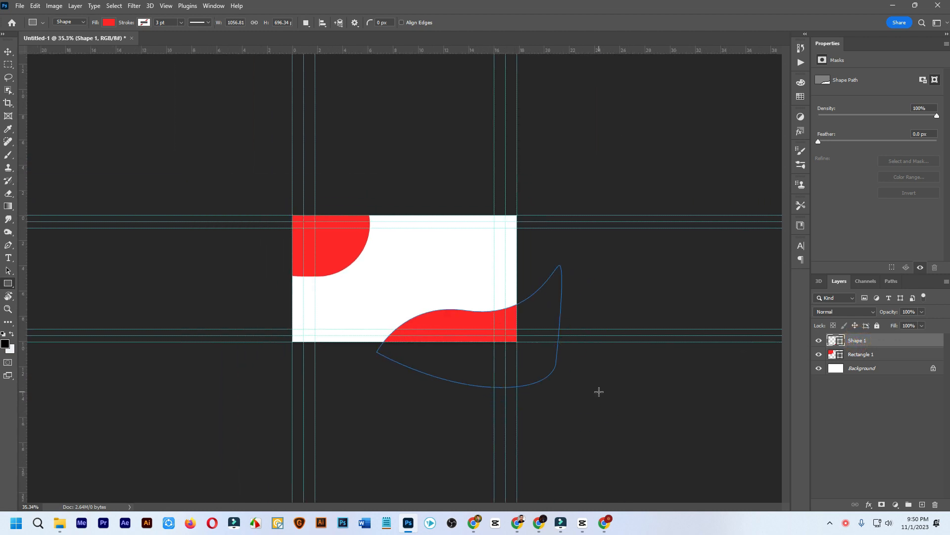
key(shift)
key(alt)
mouse_move(626, 418)
mouse_down()
mouse_move(549, 304)
mouse_move(517, 228)
mouse_up()
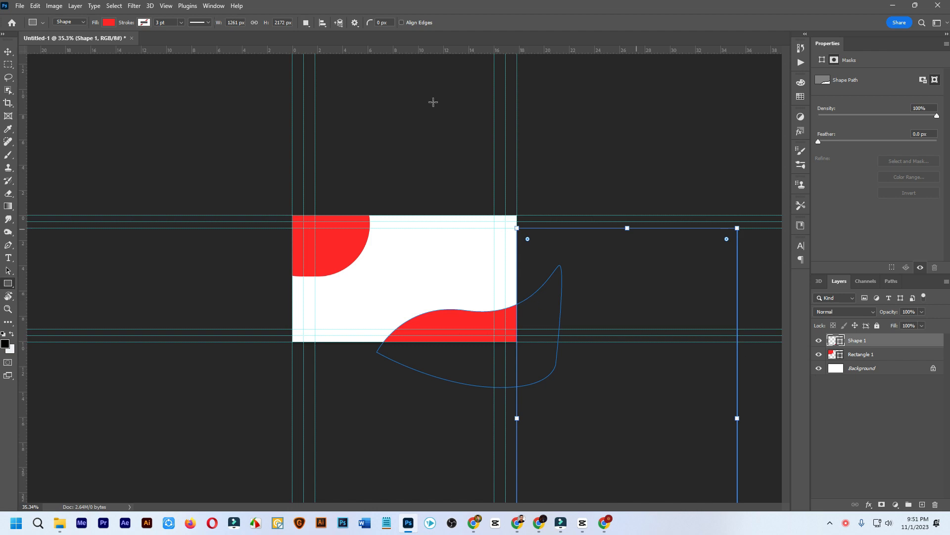
click(308, 23)
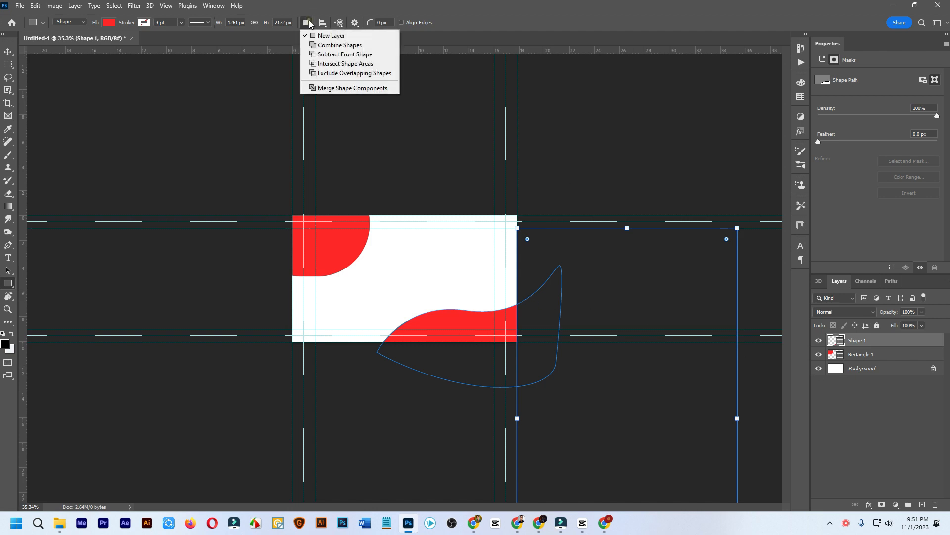
click(322, 88)
click(444, 194)
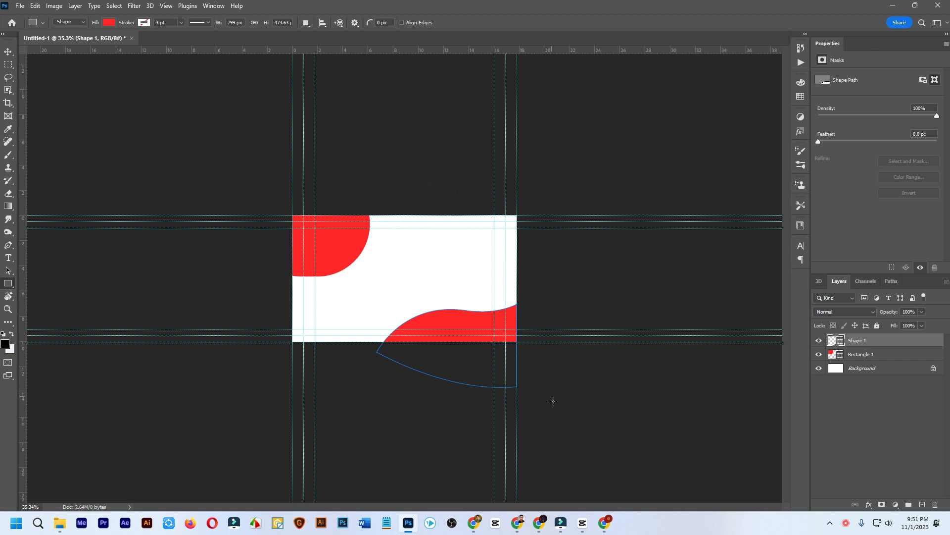
Trim Shape 1 at the canvas's bottom edge by subtracting and merging a rectangle about 2684 by 829 px, and check its bounds with Free Transform.
scroll(549, 401, up, 1)
drag(654, 460, 341, 364)
key(ctrl+minus)
key(ctrl+plus)
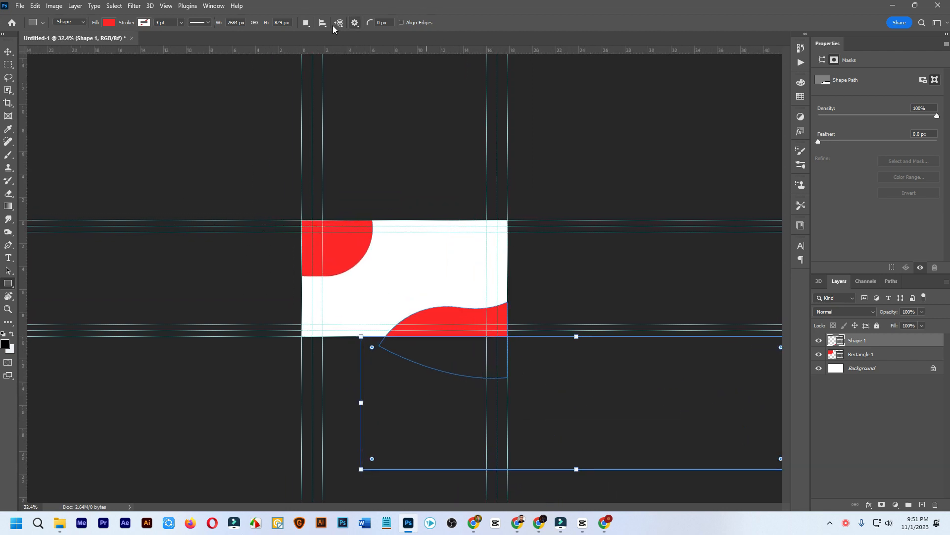
click(306, 22)
click(320, 88)
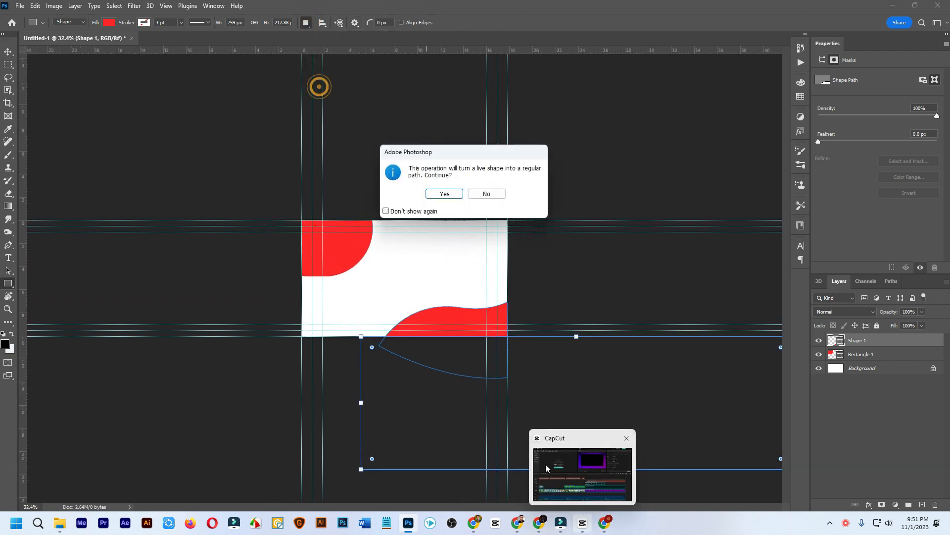
click(445, 194)
key(ctrl+plus)
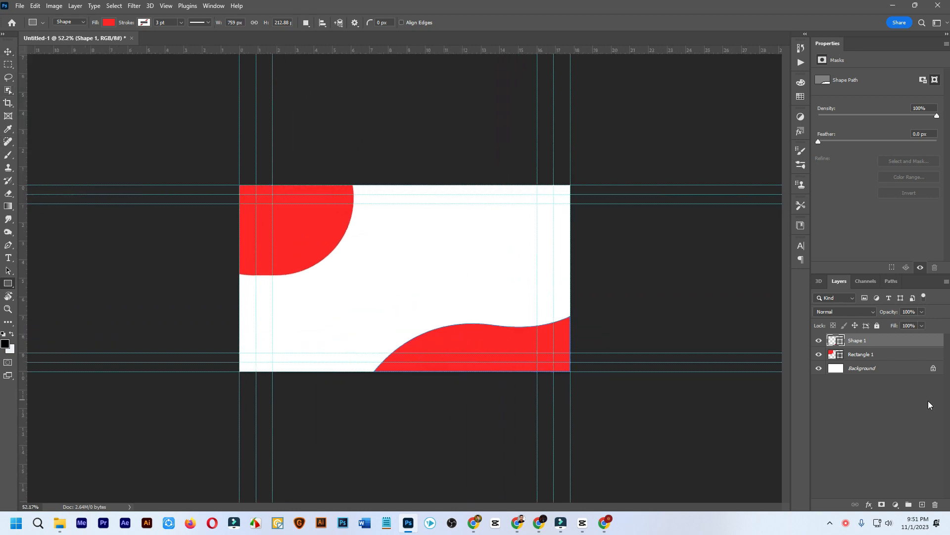
key(ctrl+t)
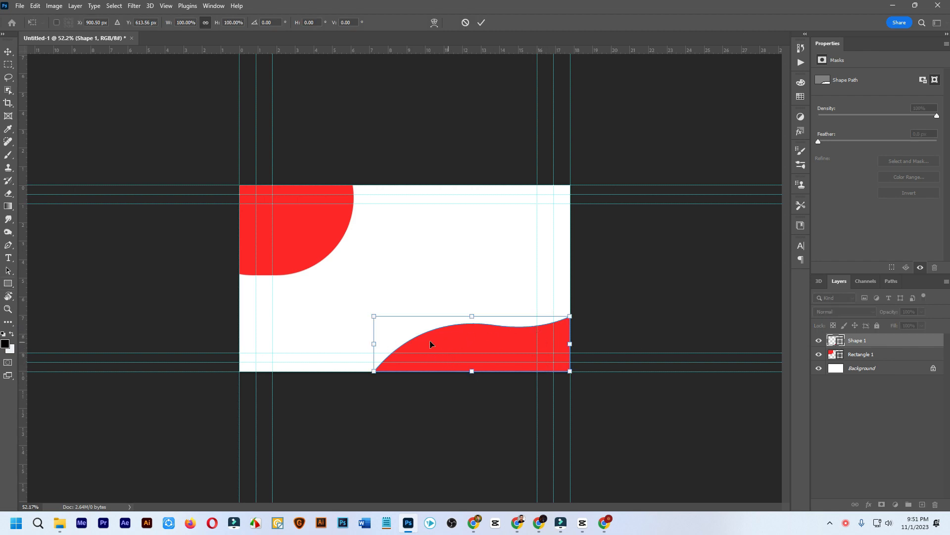
key(Return)
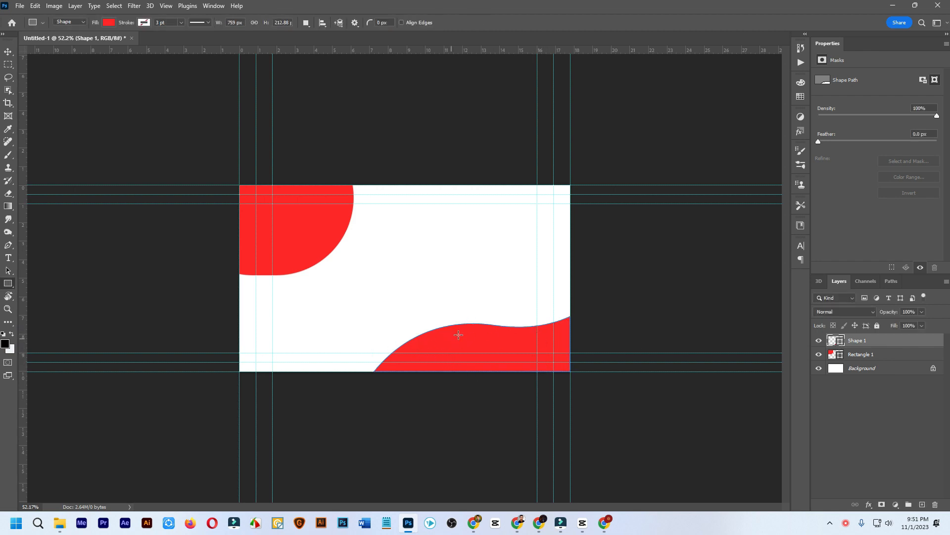
click(7, 53)
scroll(365, 274, up, 2)
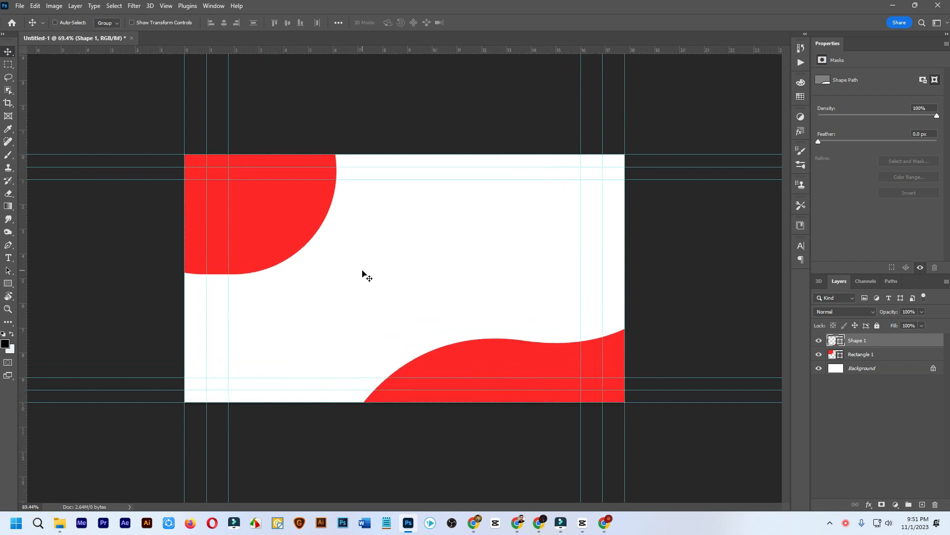